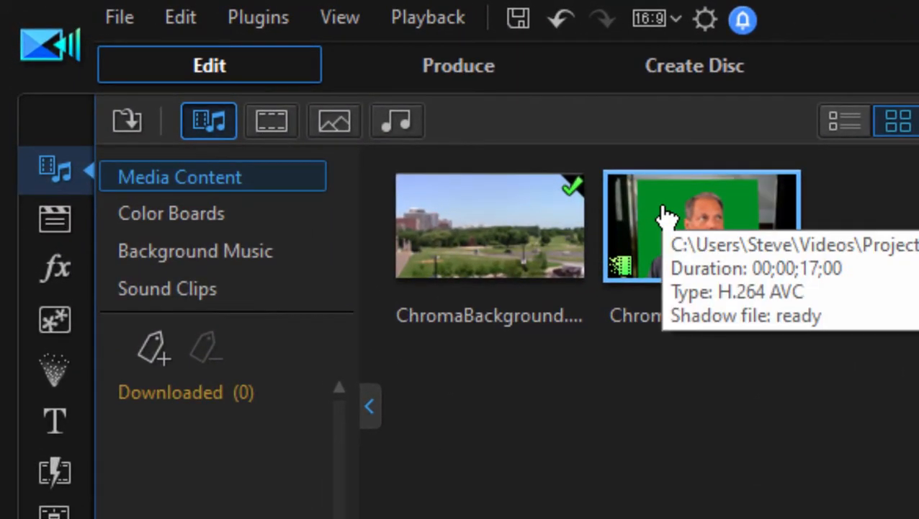
Place the ChromaKeyGarbage clip at the start of video track 2 and open it in the Mask Designer.
{"action": "left_click_drag", "start_coordinate": [665, 217], "coordinate": [141, 306]}
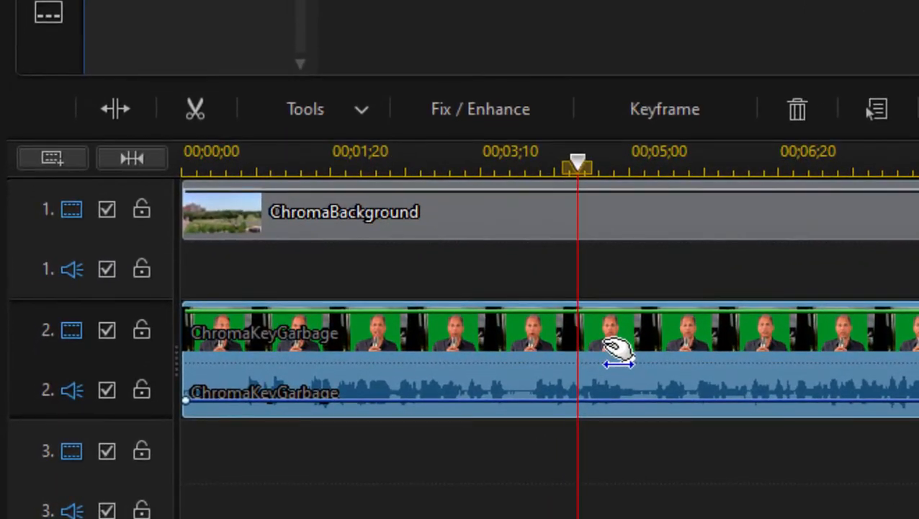
{"action": "left_click", "coordinate": [366, 122]}
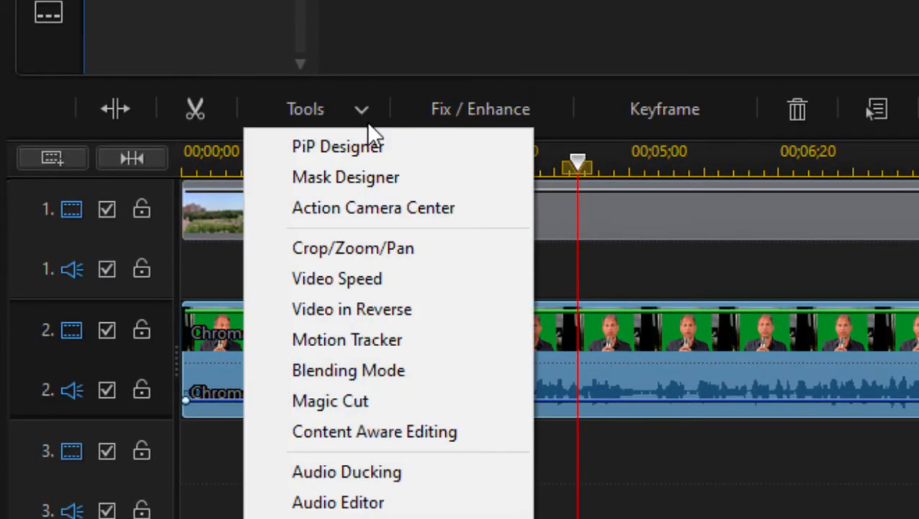
{"action": "left_click", "coordinate": [379, 170]}
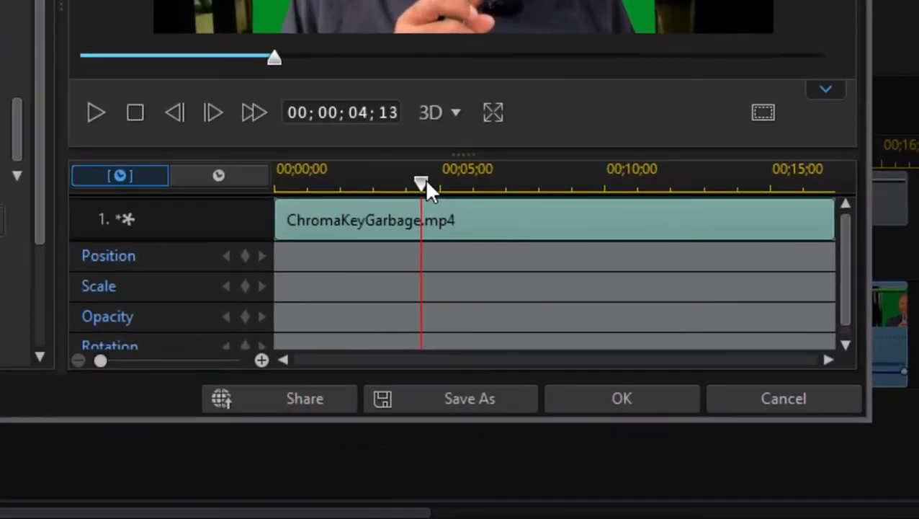
At 00;00;00;00, draw a closed custom mask covering the room areas beside and above the green screen, following the screen's inner edges.
{"action": "left_click_drag", "start_coordinate": [504, 361], "coordinate": [496, 360]}
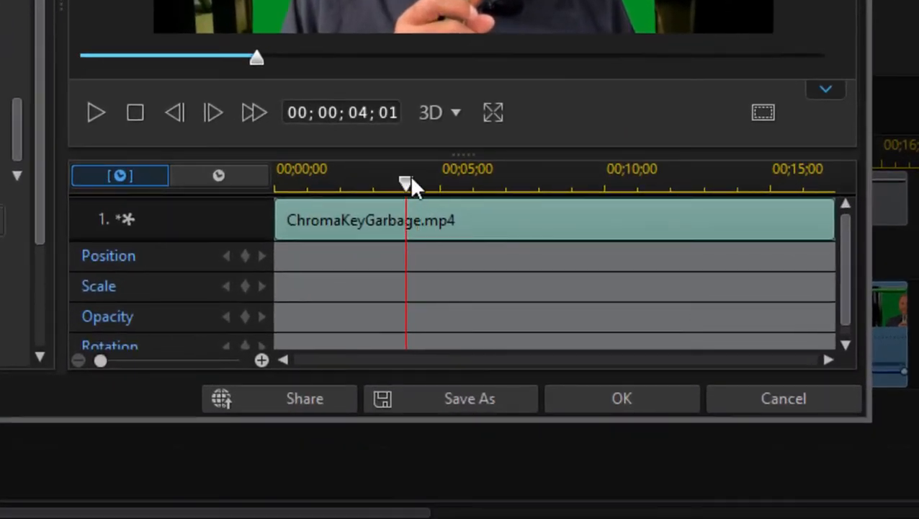
{"action": "left_click_drag", "start_coordinate": [410, 179], "coordinate": [185, 241]}
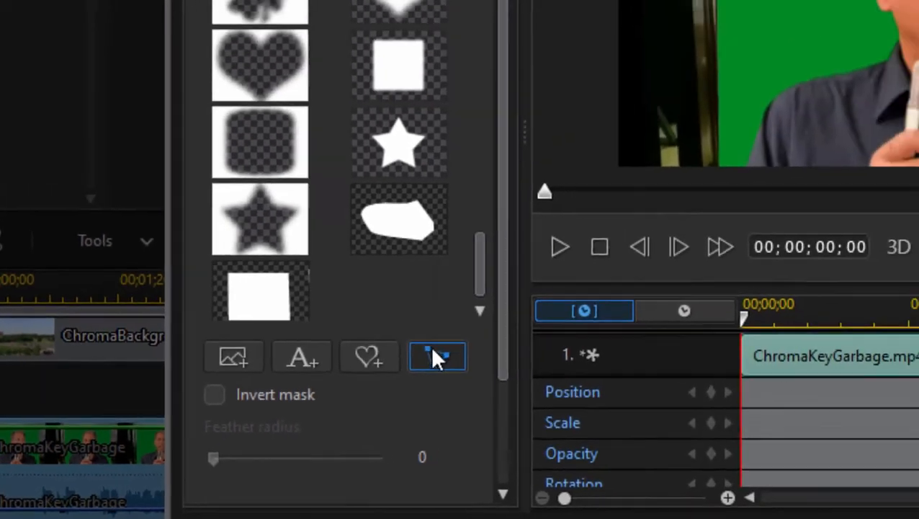
{"action": "left_click", "coordinate": [575, 306]}
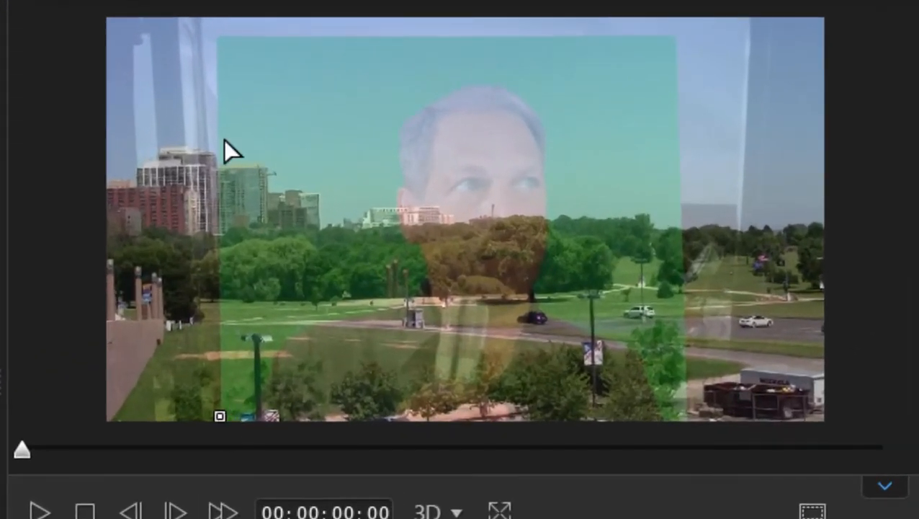
{"action": "left_click", "coordinate": [222, 40]}
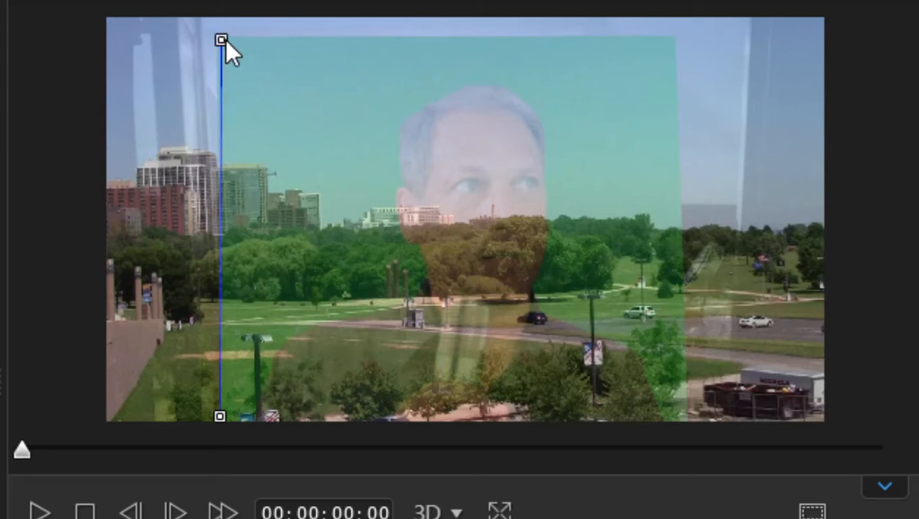
{"action": "left_click", "coordinate": [669, 44]}
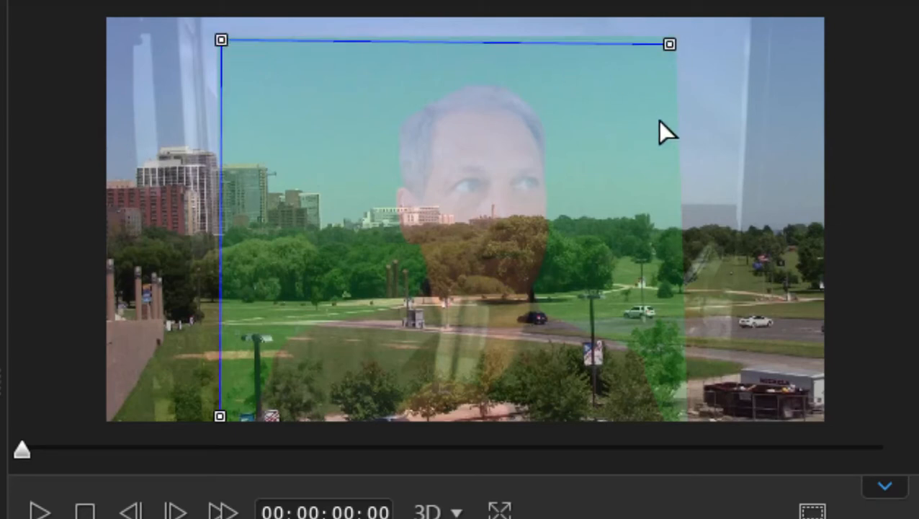
{"action": "left_click", "coordinate": [671, 417]}
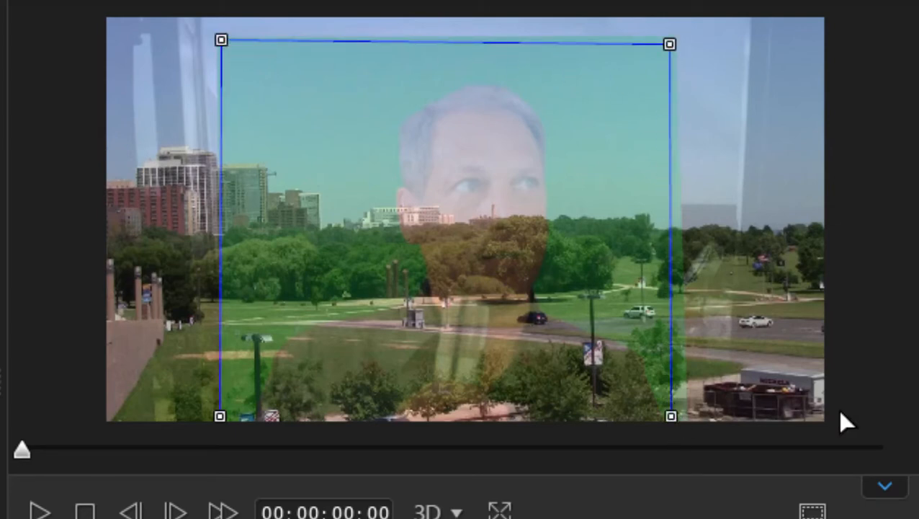
{"action": "left_click", "coordinate": [817, 409]}
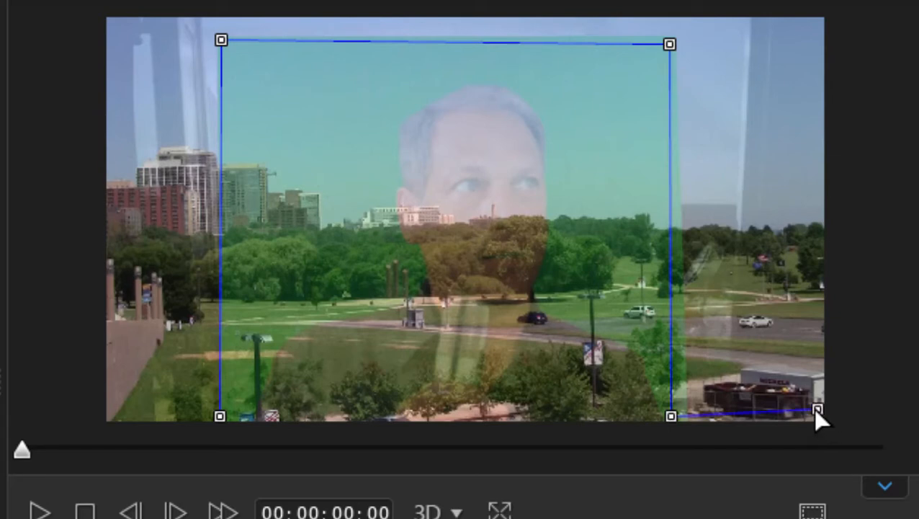
{"action": "left_click", "coordinate": [818, 26]}
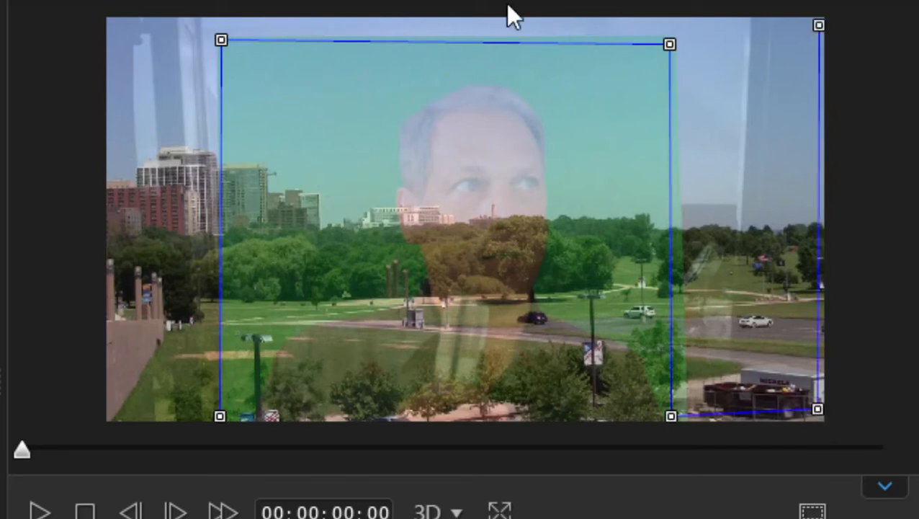
{"action": "left_click", "coordinate": [111, 22]}
{"action": "left_click", "coordinate": [110, 416]}
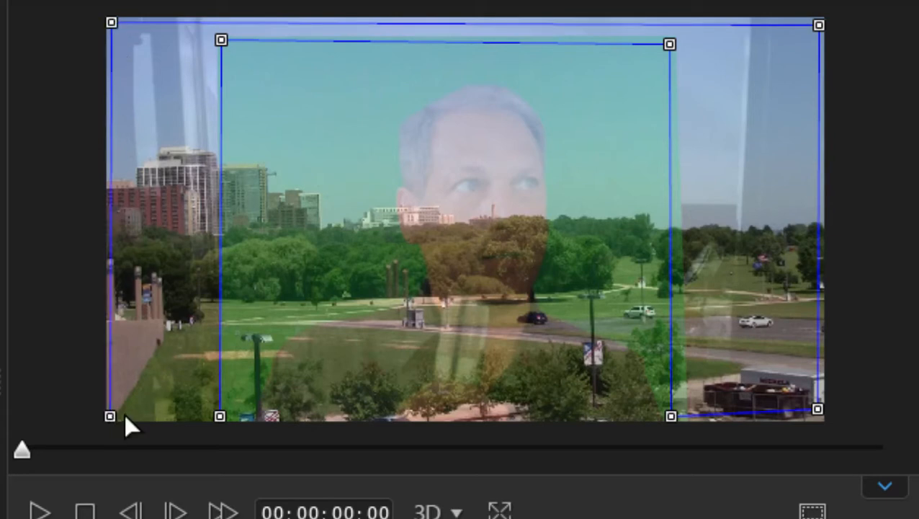
{"action": "left_click", "coordinate": [220, 416]}
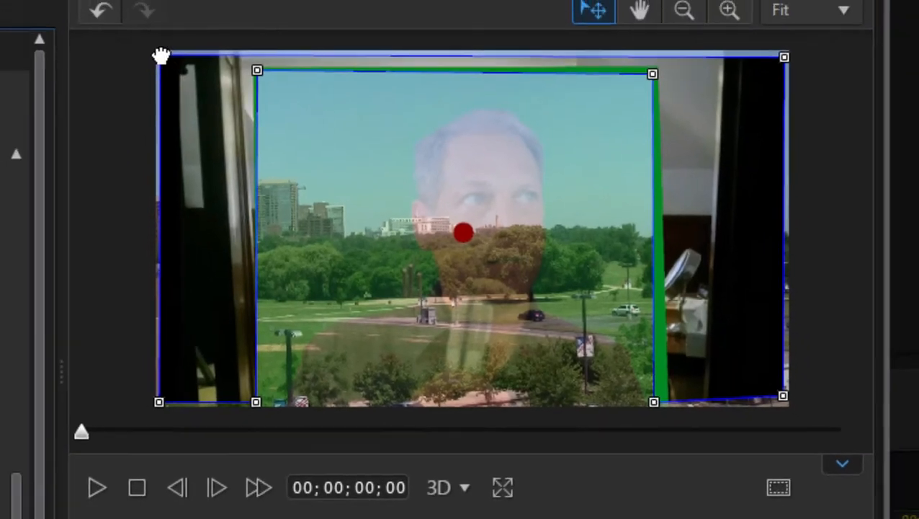
Move the mask's four outer corners and its two inner bottom points slightly beyond the edges of the video frame.
{"action": "left_click_drag", "start_coordinate": [123, 30], "coordinate": [106, 20]}
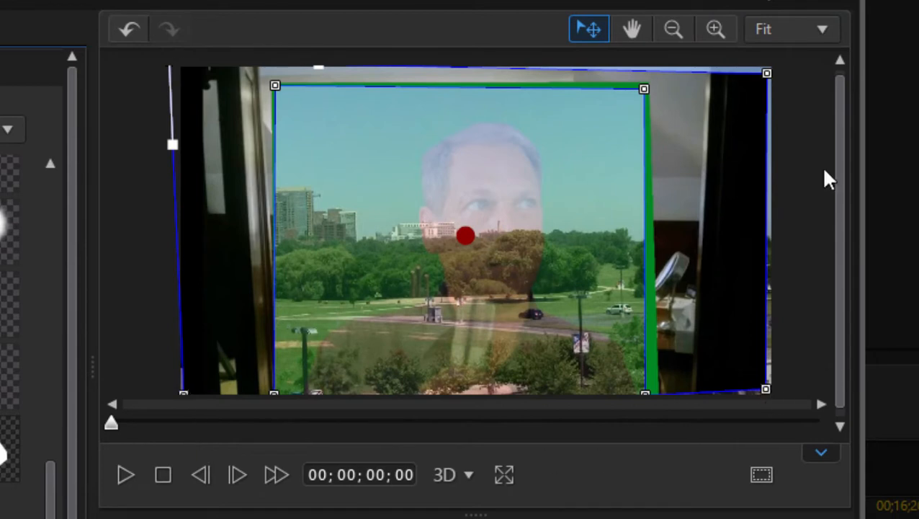
{"action": "left_click_drag", "start_coordinate": [766, 72], "coordinate": [781, 63]}
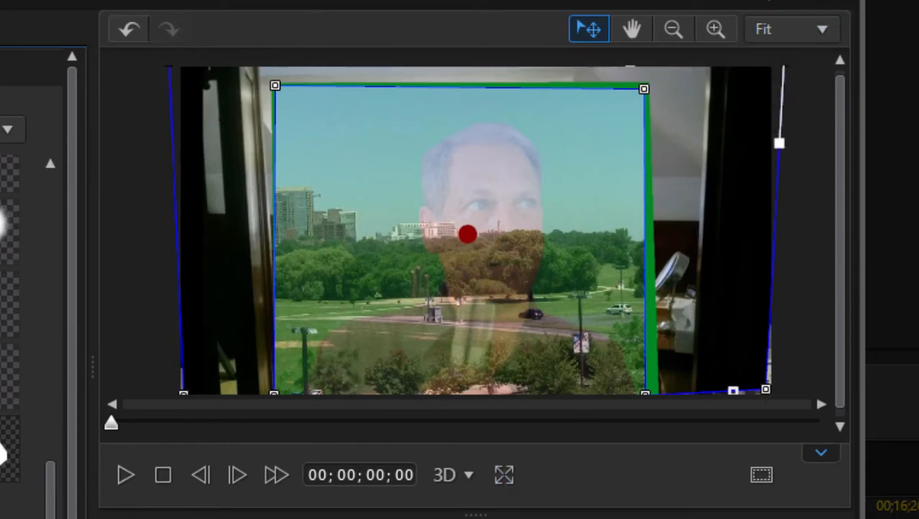
{"action": "left_click_drag", "start_coordinate": [840, 174], "coordinate": [825, 305]}
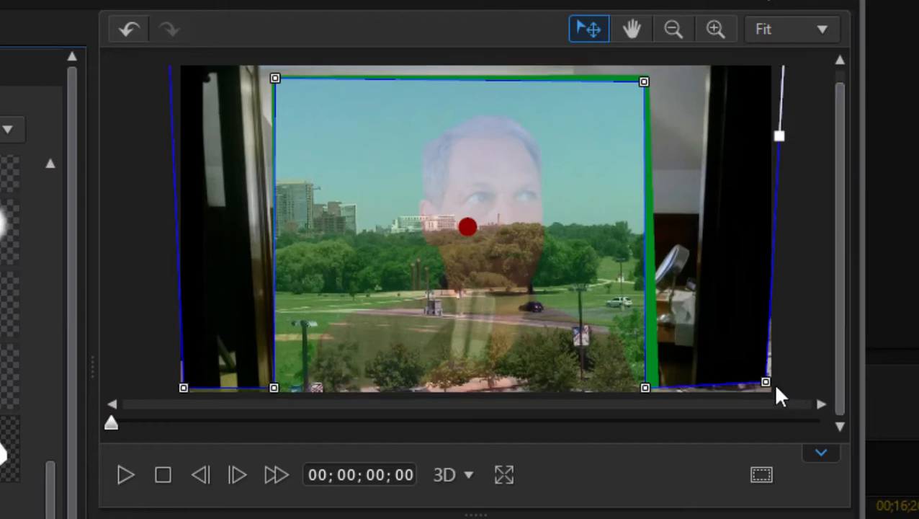
{"action": "left_click_drag", "start_coordinate": [762, 382], "coordinate": [783, 398]}
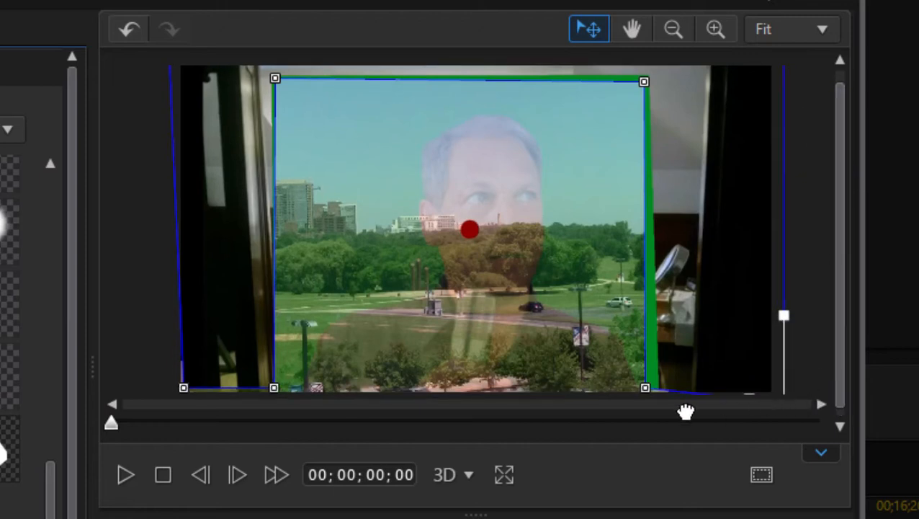
{"action": "mouse_move", "coordinate": [644, 389]}
{"action": "left_mouse_down"}
{"action": "mouse_move", "coordinate": [658, 402]}
{"action": "mouse_move", "coordinate": [642, 407]}
{"action": "left_mouse_up"}
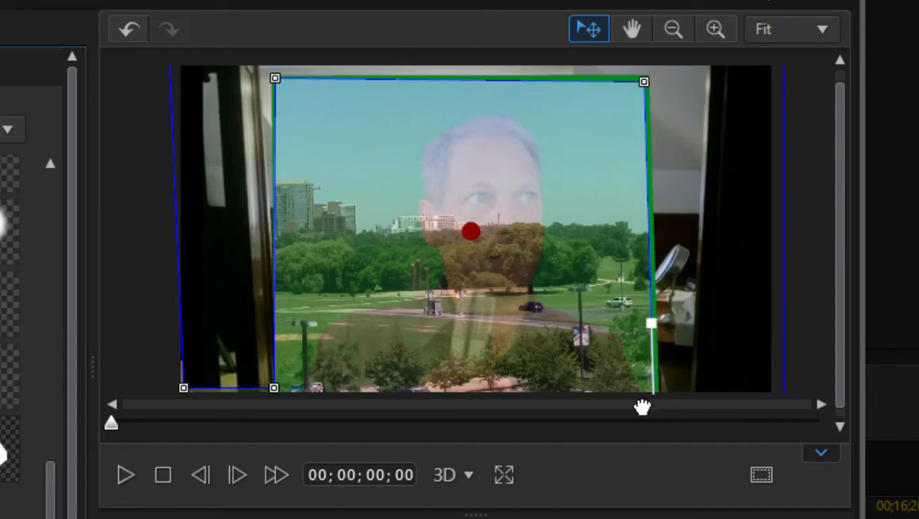
{"action": "left_click", "coordinate": [274, 388]}
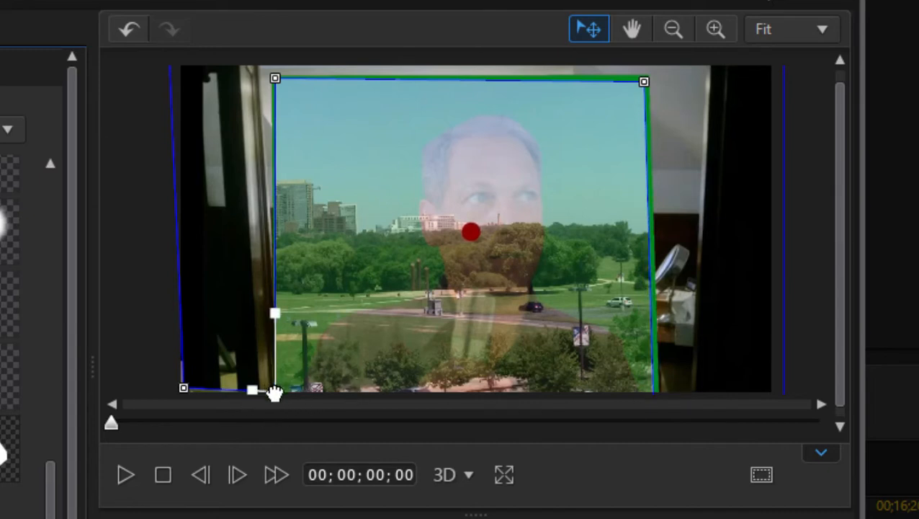
{"action": "left_click", "coordinate": [184, 388]}
{"action": "left_click_drag", "start_coordinate": [186, 389], "coordinate": [175, 391]}
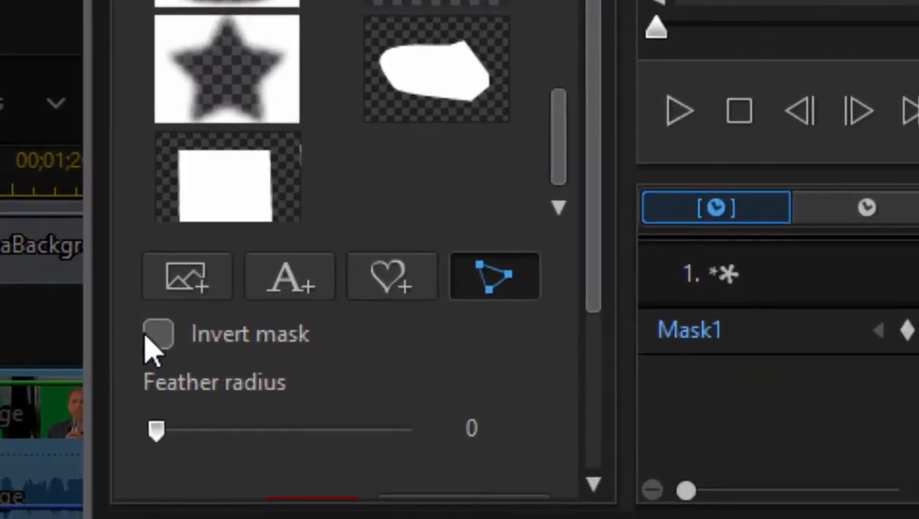
Invert the mask so only the presenter and green screen remain, check it along the clip, and apply it.
{"action": "left_click", "coordinate": [134, 371]}
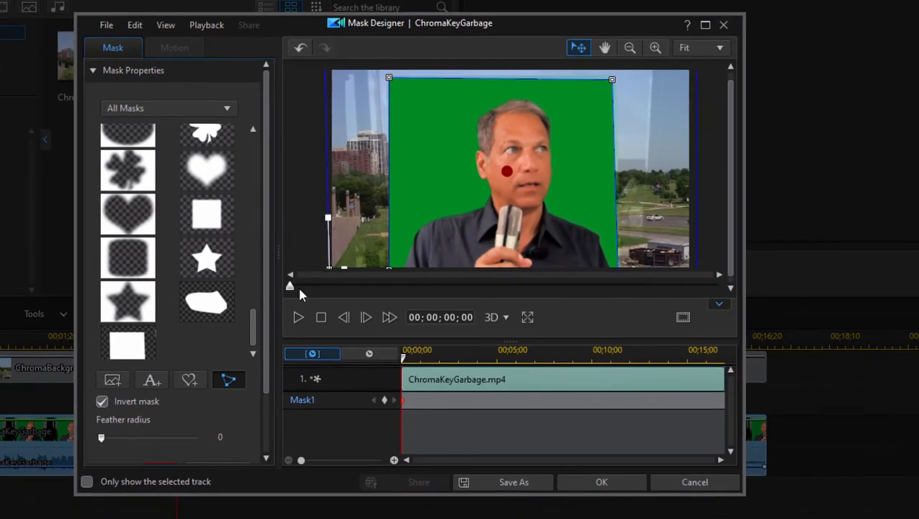
{"action": "left_click_drag", "start_coordinate": [291, 287], "coordinate": [530, 315]}
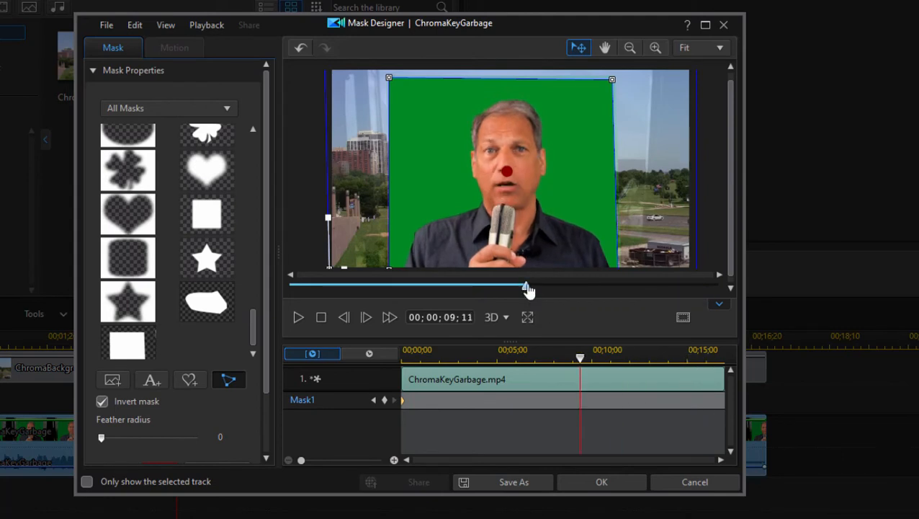
{"action": "left_click_drag", "start_coordinate": [528, 290], "coordinate": [550, 289]}
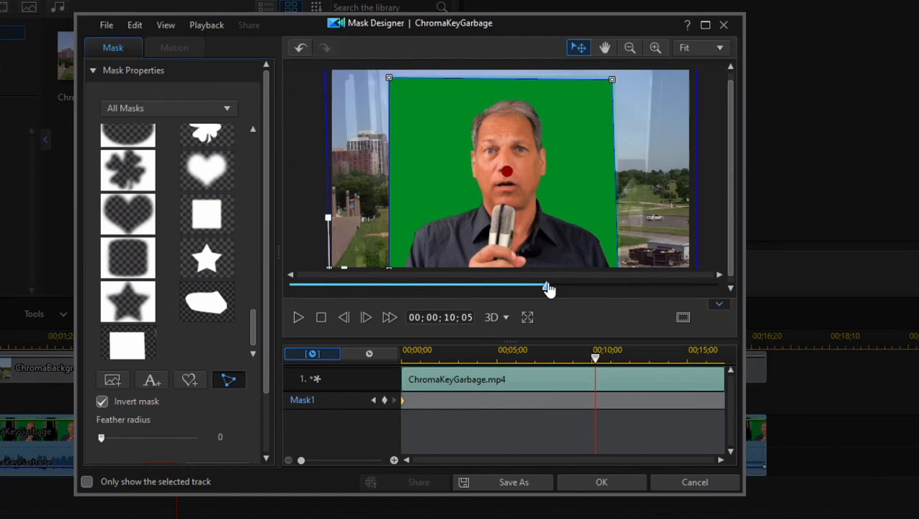
{"action": "left_click", "coordinate": [601, 482]}
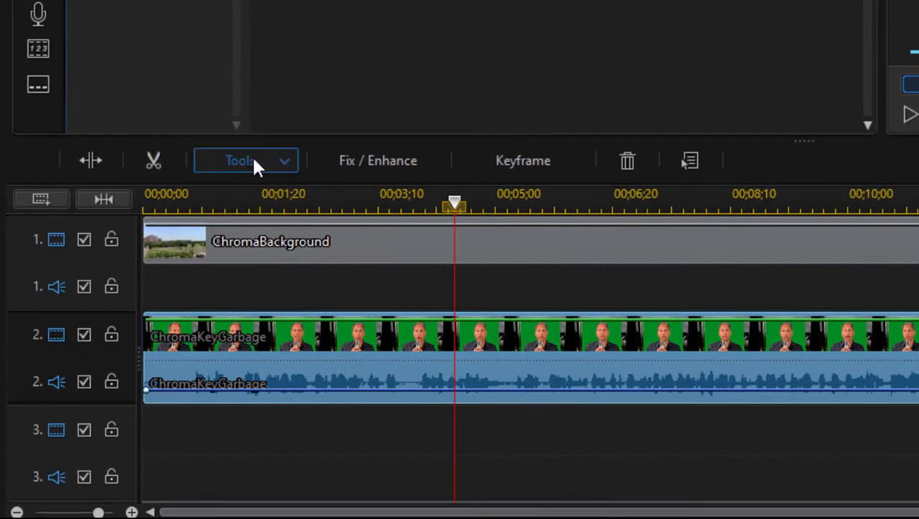
Enable Chroma Key for the ChromaKeyGarbage clip in the PiP Designer and sample the green backdrop as the key color.
{"action": "left_click", "coordinate": [254, 161]}
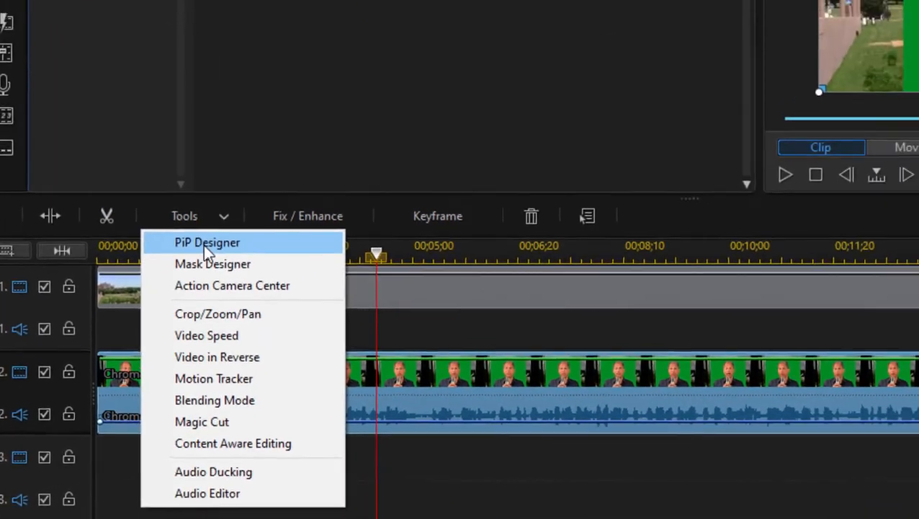
{"action": "left_click", "coordinate": [260, 191]}
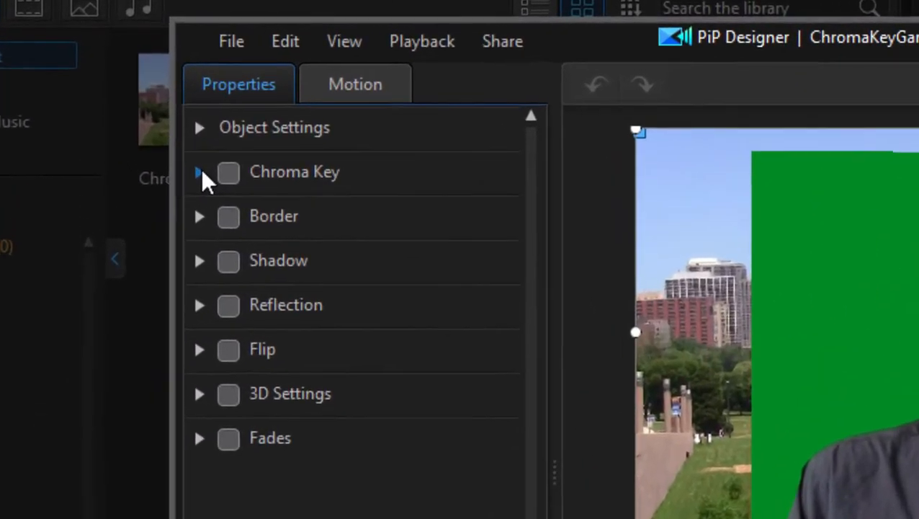
{"action": "left_click", "coordinate": [201, 171]}
{"action": "left_click", "coordinate": [229, 174]}
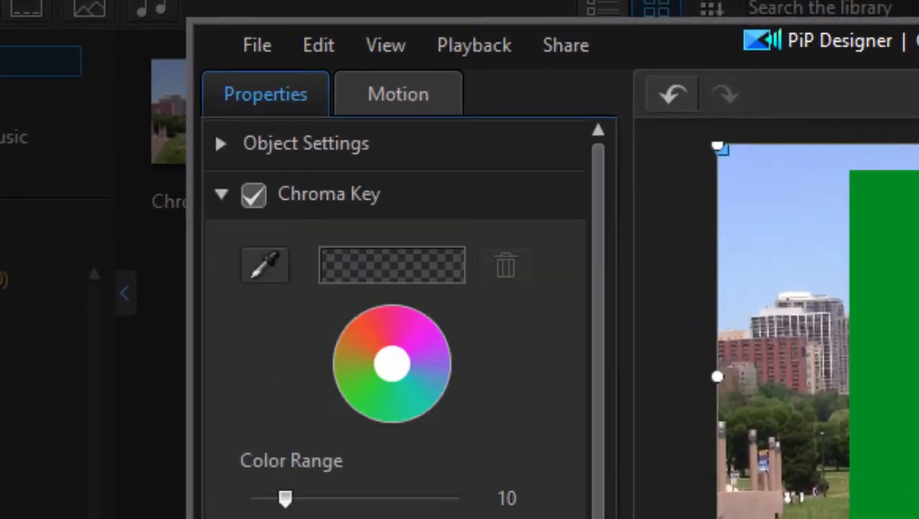
{"action": "left_click", "coordinate": [274, 278]}
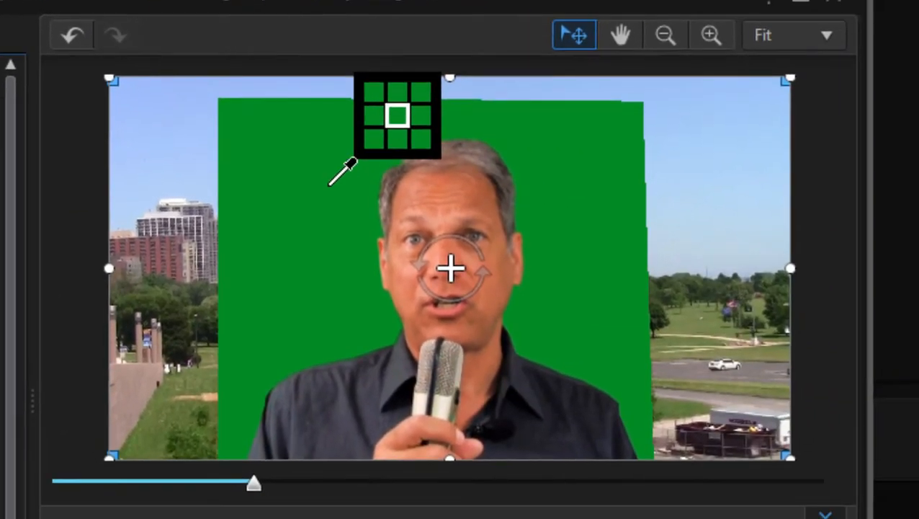
{"action": "left_click", "coordinate": [330, 184]}
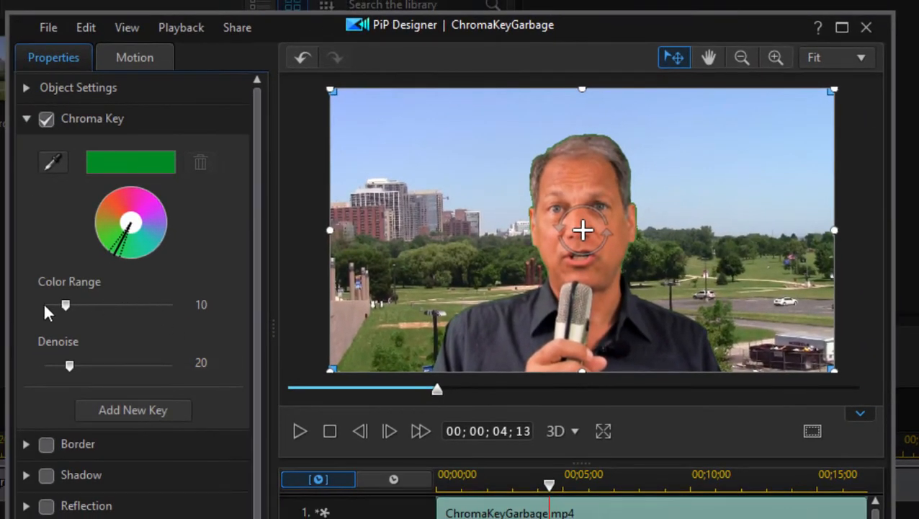
Set the chroma key's Color Range to 9 with Denoise at 20, and apply the settings to the clip.
{"action": "left_click_drag", "start_coordinate": [63, 304], "coordinate": [61, 304]}
{"action": "mouse_move", "coordinate": [71, 363]}
{"action": "left_mouse_down"}
{"action": "mouse_move", "coordinate": [59, 363]}
{"action": "mouse_move", "coordinate": [70, 367]}
{"action": "left_mouse_up"}
{"action": "left_click_drag", "start_coordinate": [66, 305], "coordinate": [66, 306]}
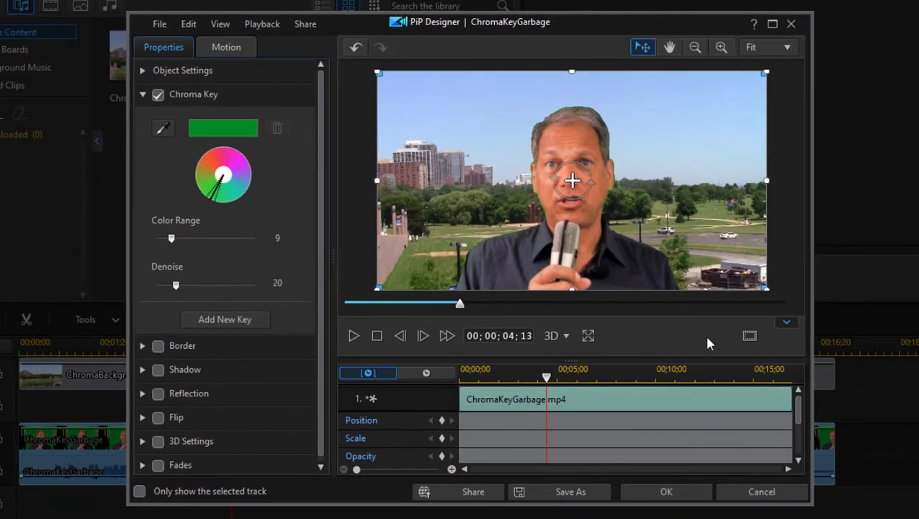
{"action": "left_click", "coordinate": [665, 493]}
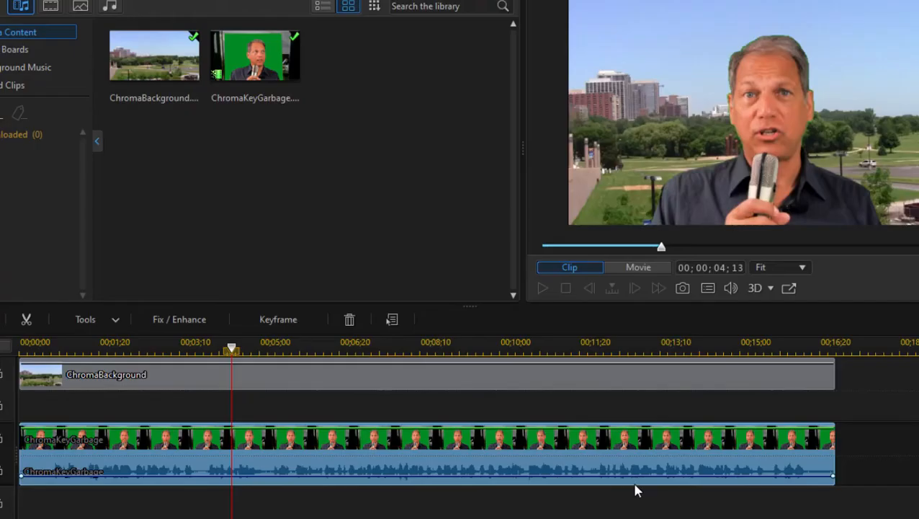
Scrub through the movie and the selected clip to check the keyed presenter against the park background.
{"action": "left_click_drag", "start_coordinate": [78, 414], "coordinate": [9, 414]}
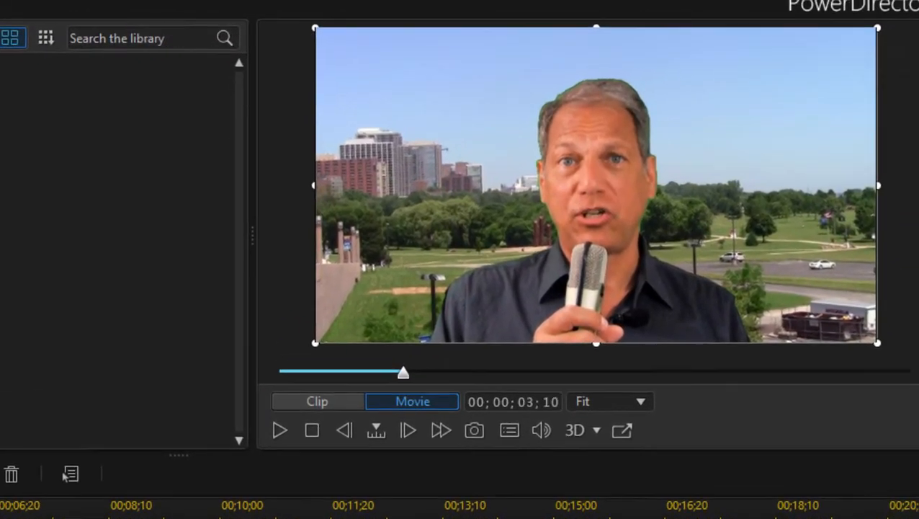
{"action": "left_click_drag", "start_coordinate": [352, 397], "coordinate": [667, 397]}
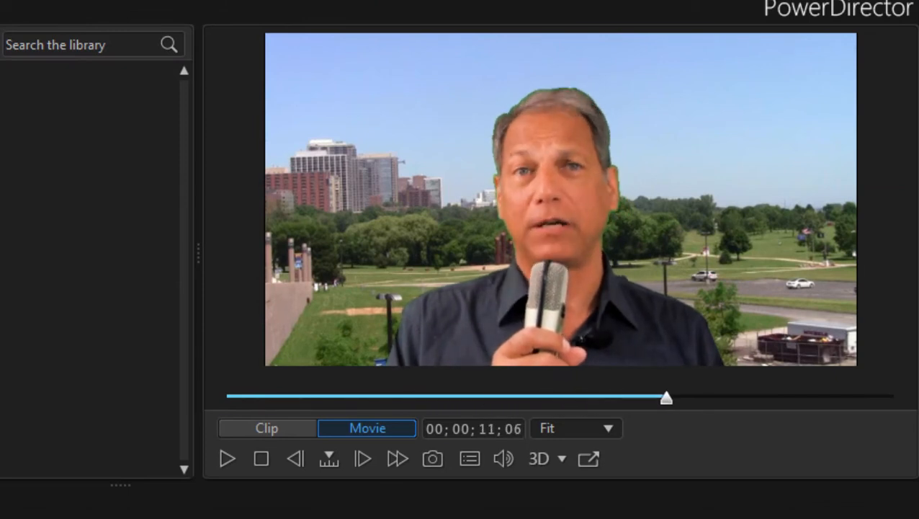
{"action": "left_click", "coordinate": [561, 201]}
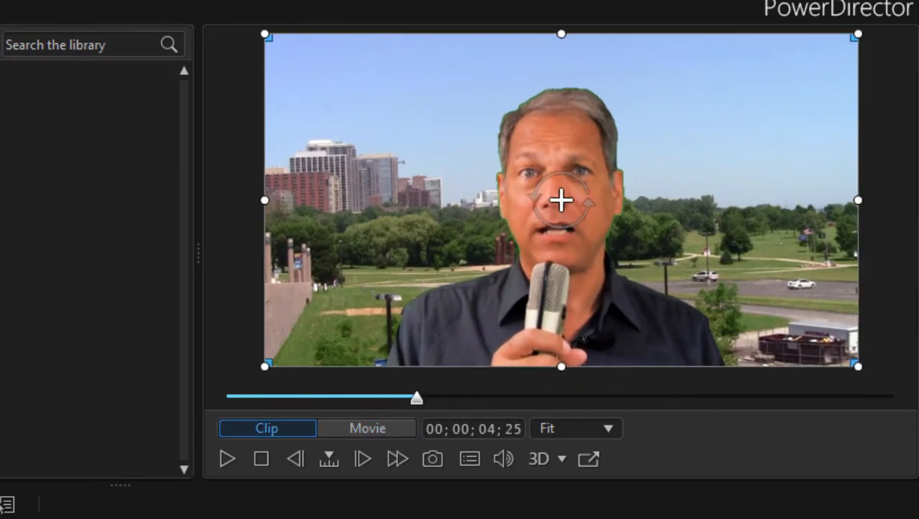
{"action": "left_click_drag", "start_coordinate": [0, 514], "coordinate": [60, 514]}
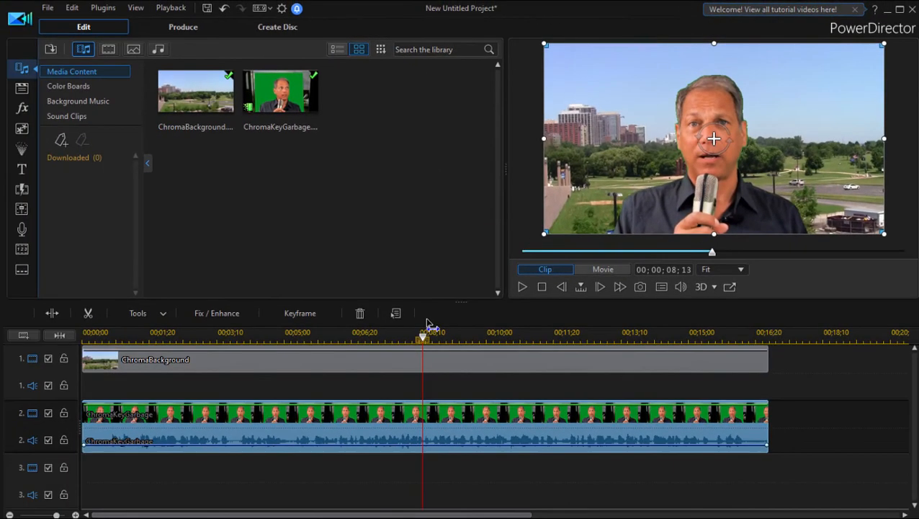